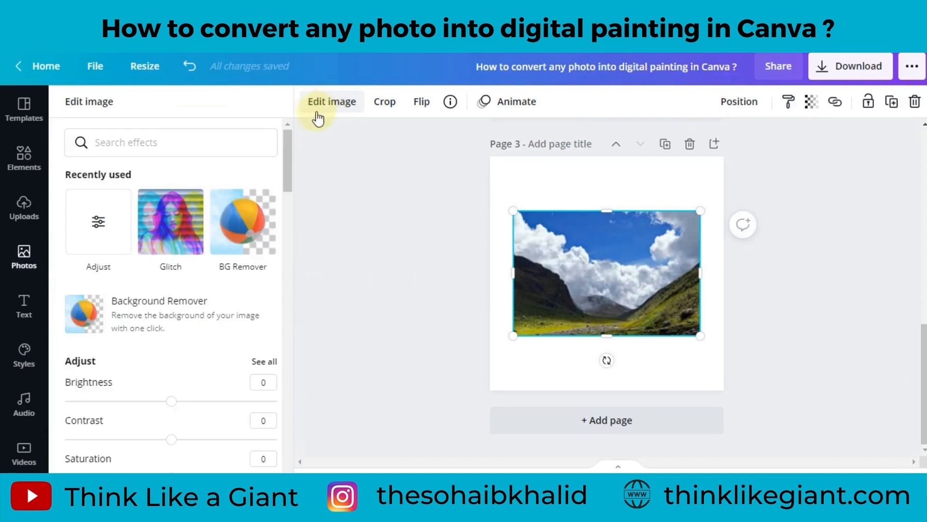
- Apply the Glitch effect Trace to the mountain photo with RGB Shift amount 0 and Colorize 1
click(165, 220)
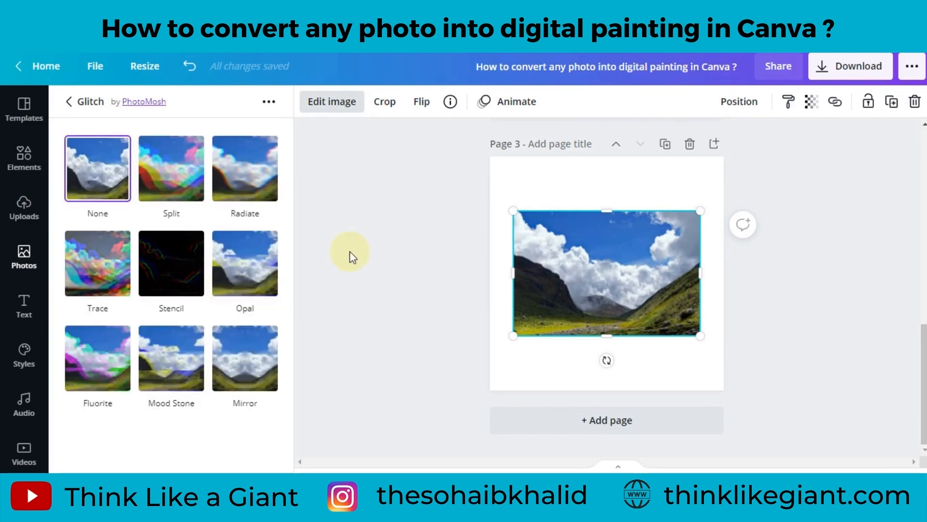
click(98, 261)
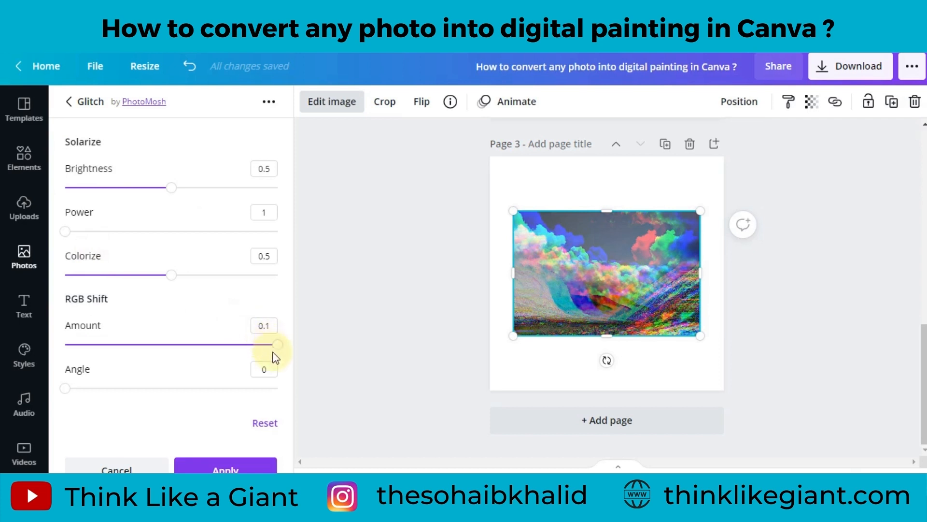
drag(276, 353, 22, 341)
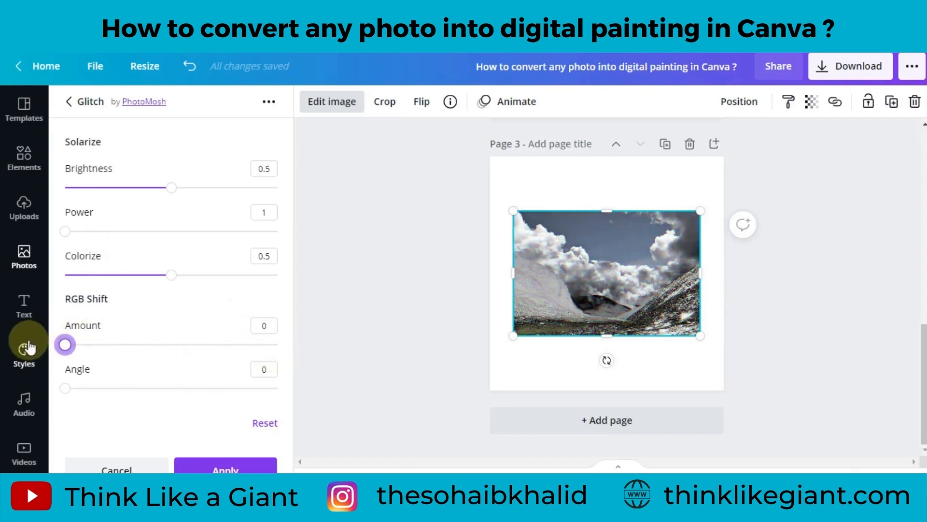
drag(172, 275, 319, 283)
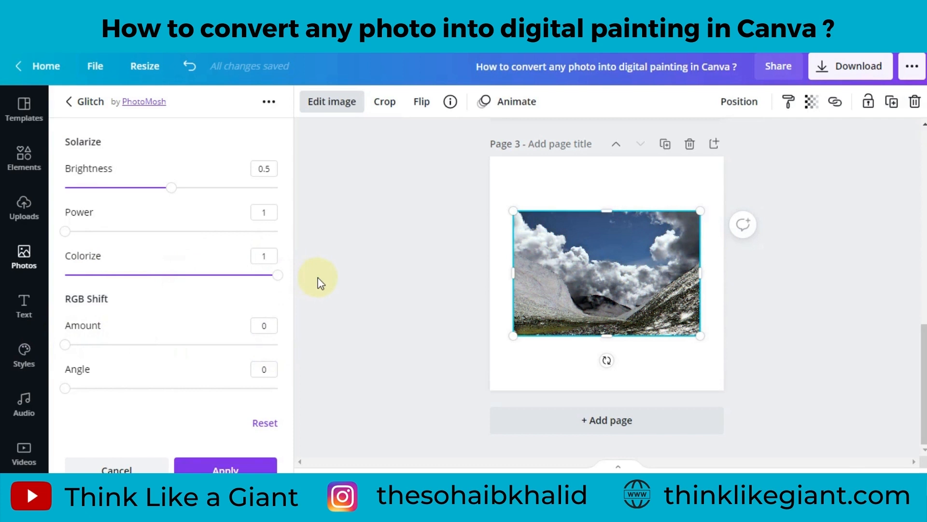
click(204, 463)
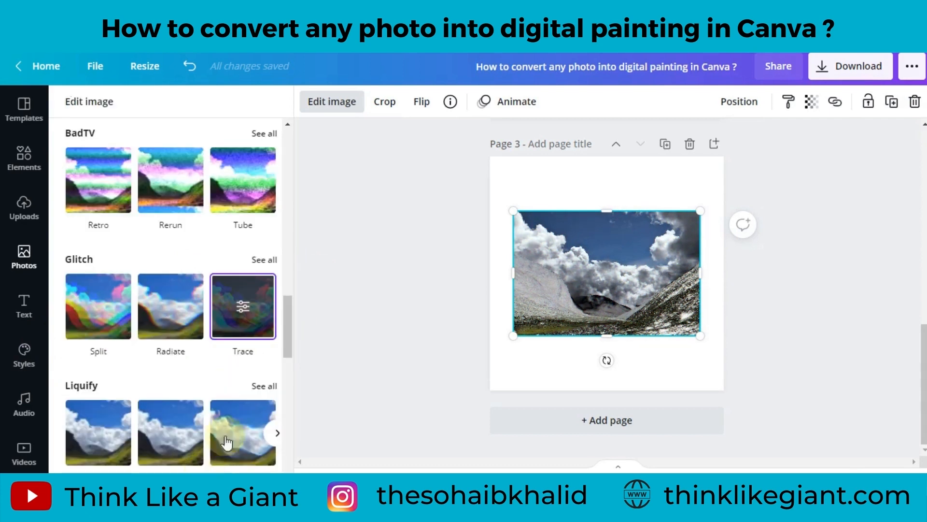
- Adjust the mountain photo's tint to -11, brightness to -21, contrast to 16 and saturation to 20
scroll(286, 328, up, 1)
drag(285, 320, 292, 197)
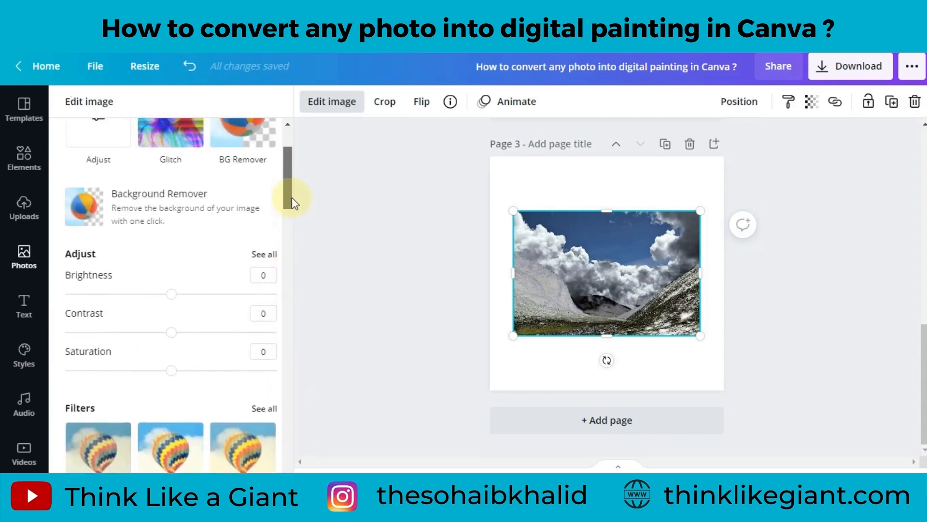
click(268, 255)
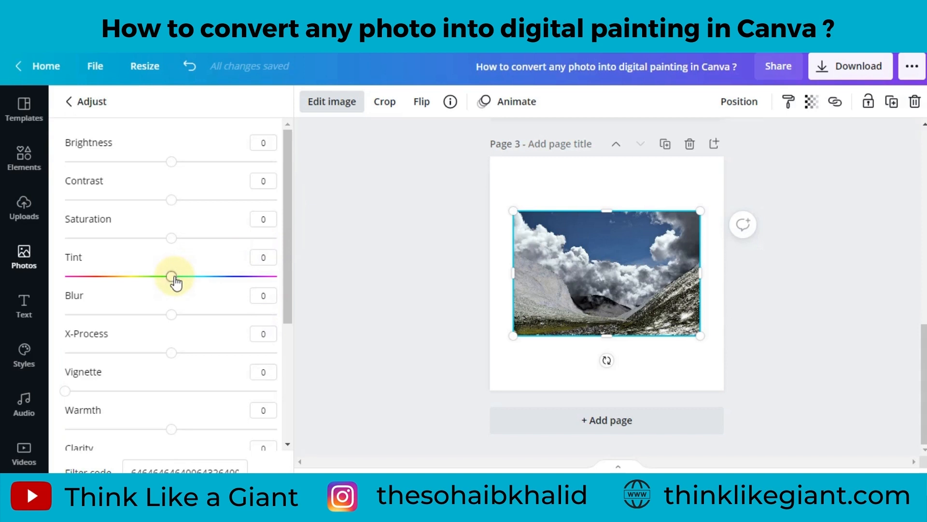
drag(172, 280, 160, 280)
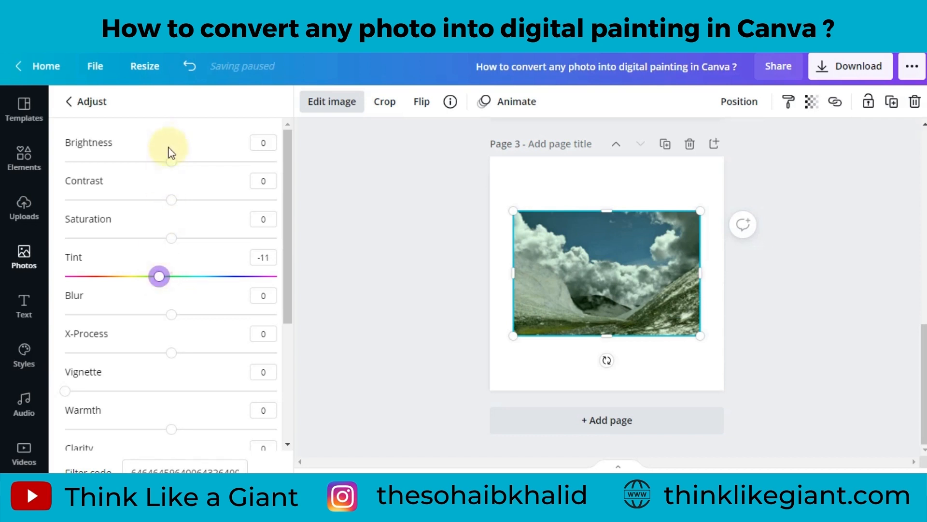
drag(172, 163, 150, 164)
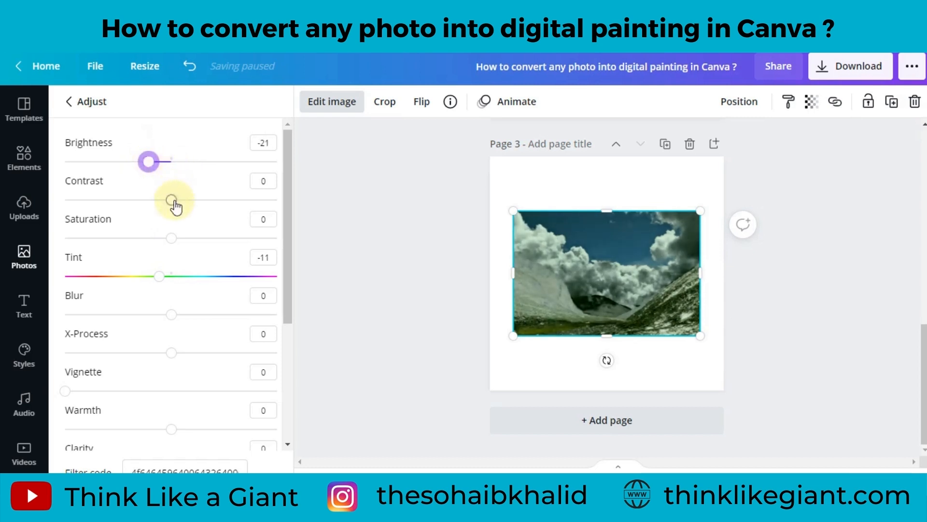
drag(176, 207, 190, 207)
drag(171, 237, 192, 238)
- Set the mountain photo's warmth to 34, clarity to 100, shadows to 35 and highlights to 41, and close the adjustments
scroll(286, 250, down, 1)
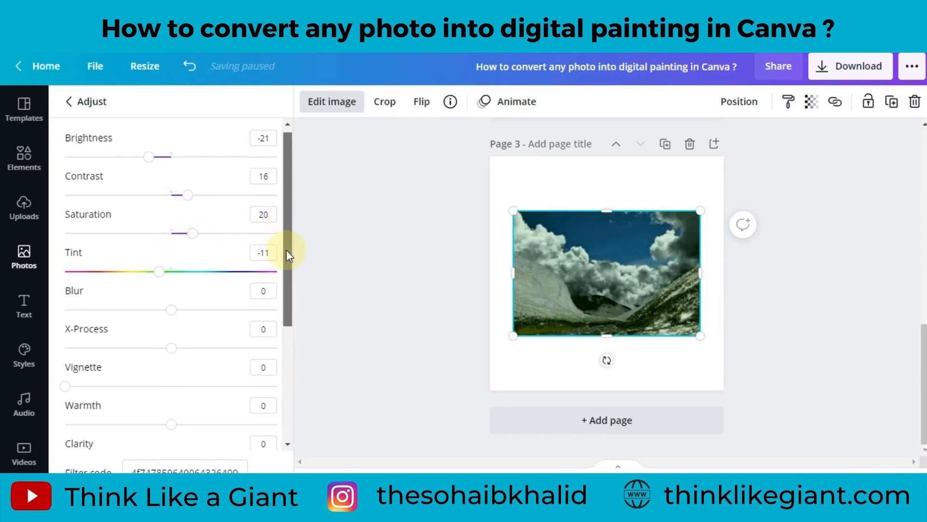
drag(286, 250, 287, 341)
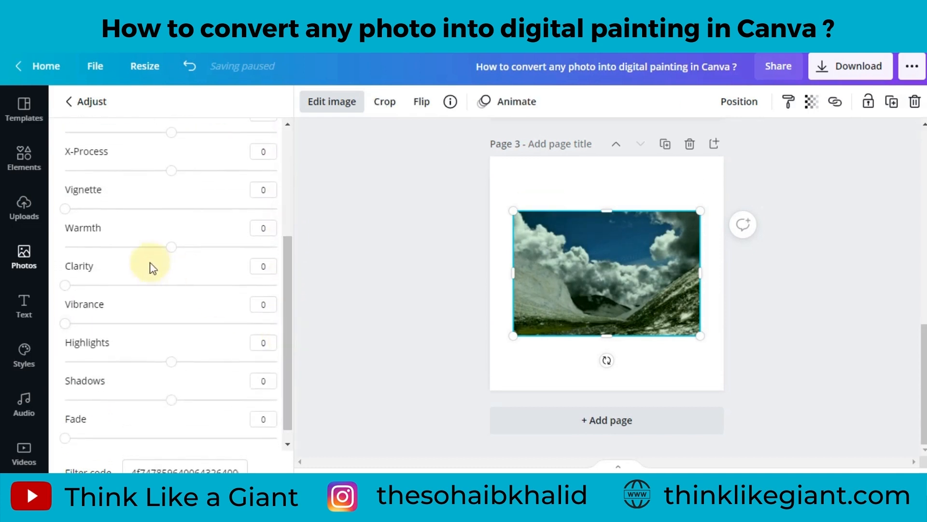
drag(171, 249, 209, 254)
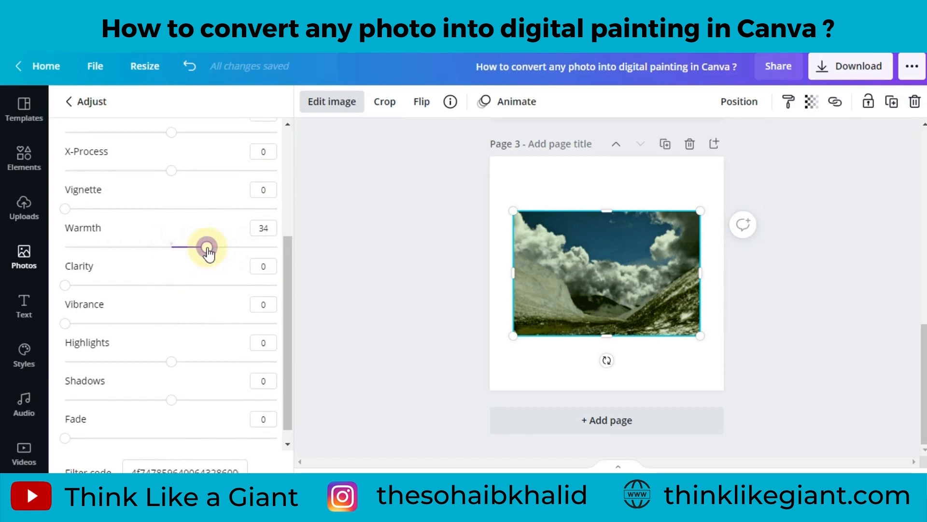
drag(66, 286, 302, 287)
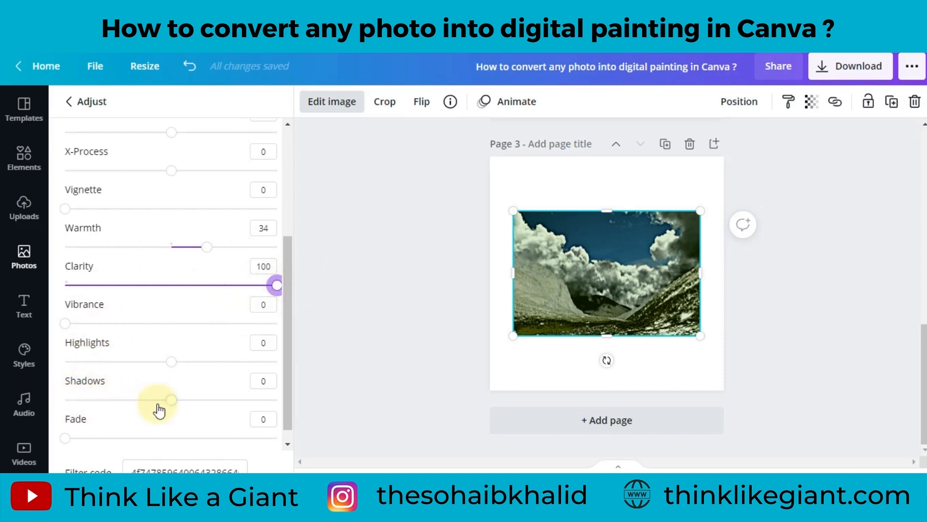
drag(171, 401, 209, 401)
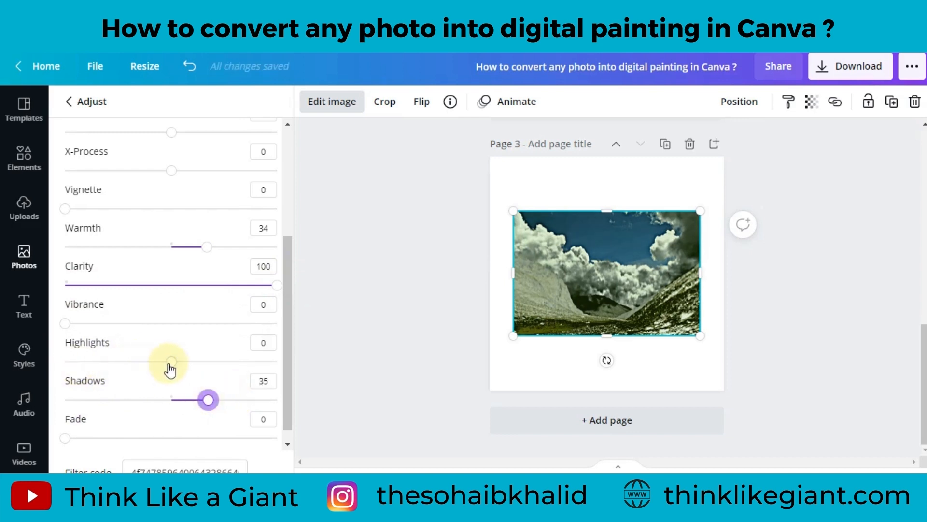
drag(171, 362, 216, 359)
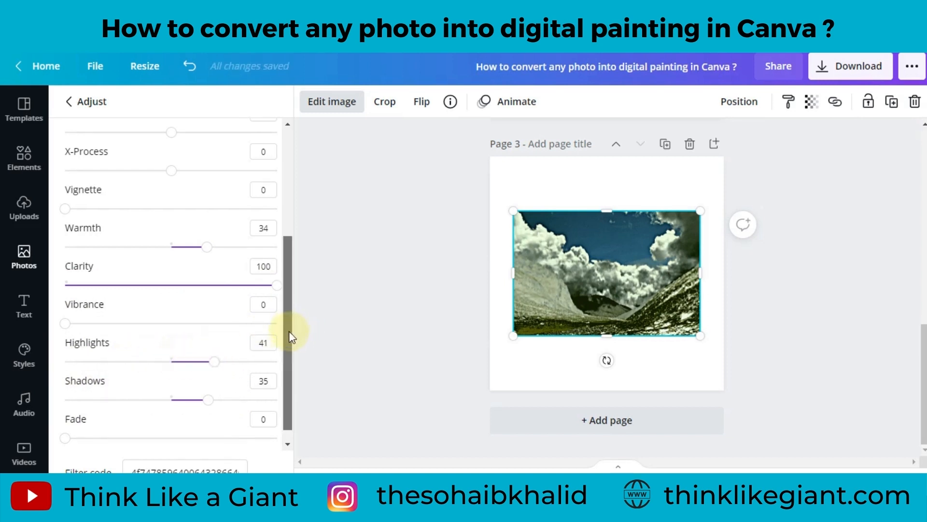
scroll(288, 362, down, 1)
click(415, 327)
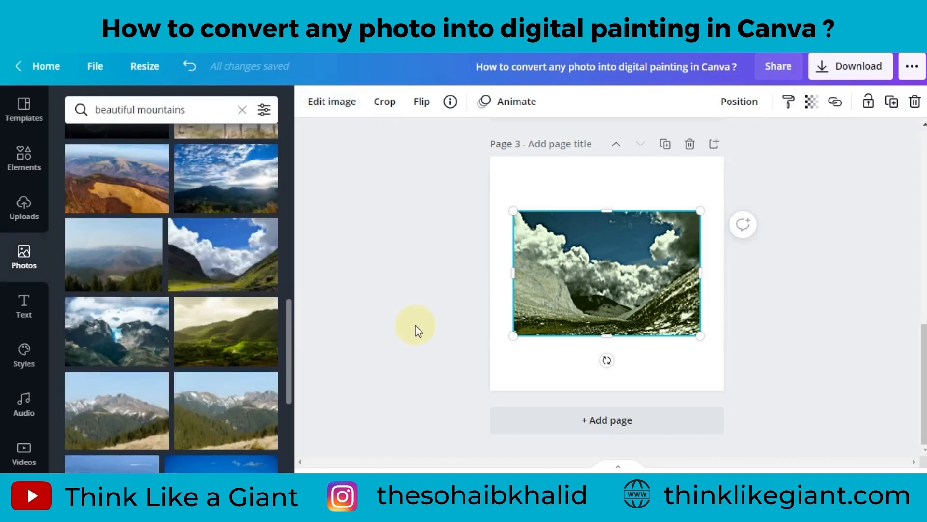
- Enlarge the mountain photo on page 3 until its edges meet all four page borders
click(546, 283)
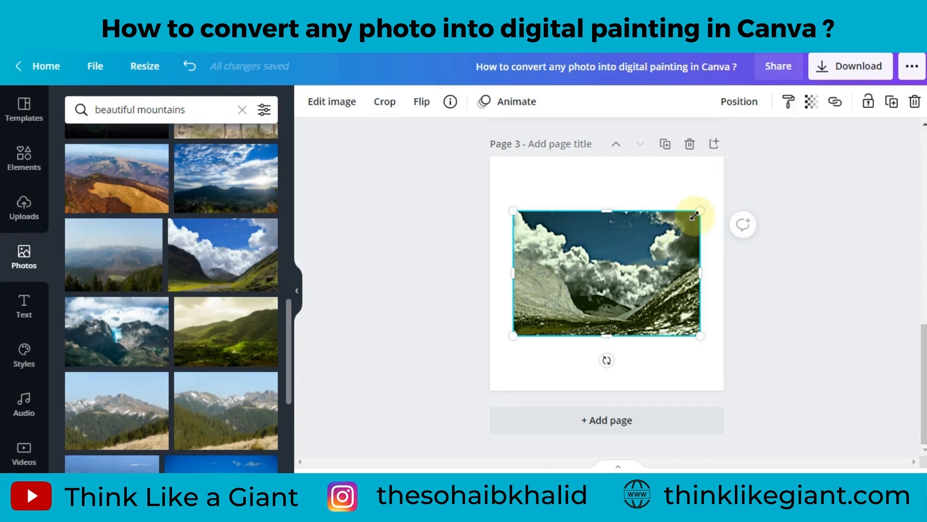
drag(697, 212, 723, 195)
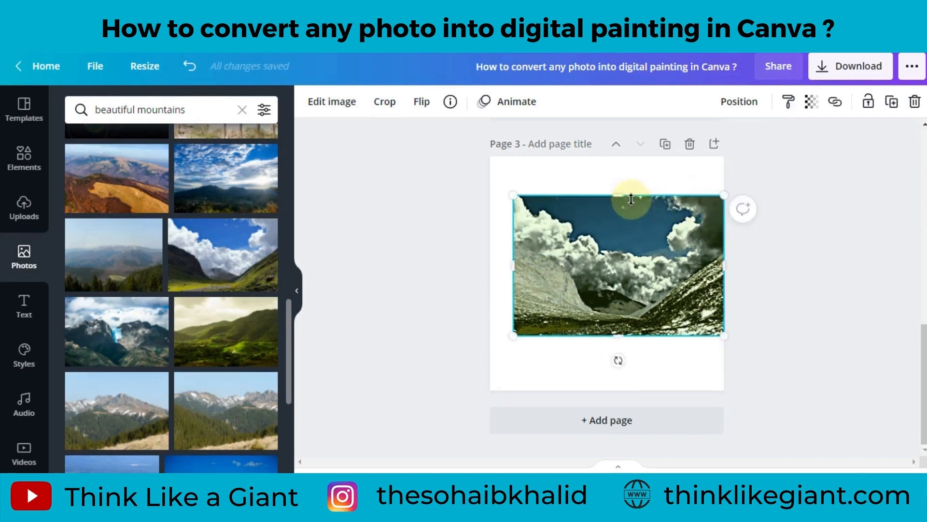
mouse_move(627, 195)
mouse_down()
mouse_move(627, 161)
mouse_move(616, 187)
mouse_up()
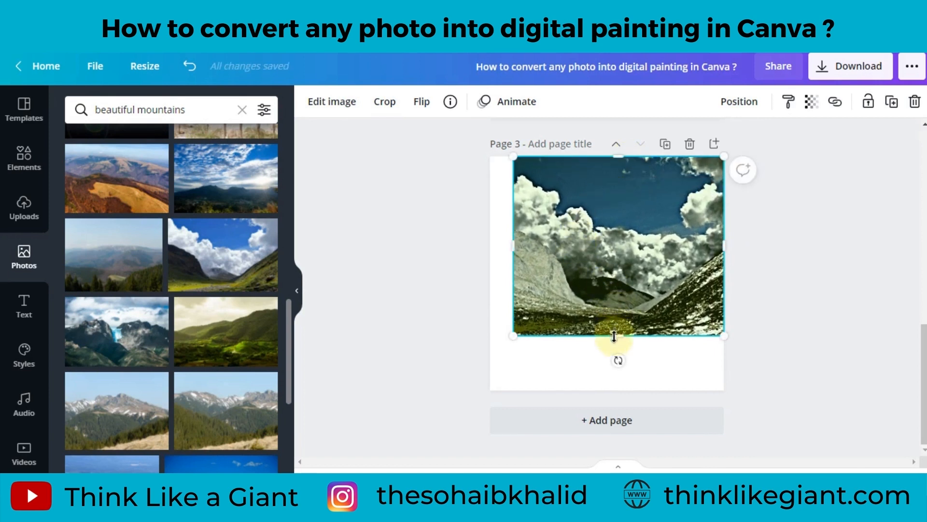
drag(614, 336, 612, 388)
drag(514, 279, 491, 277)
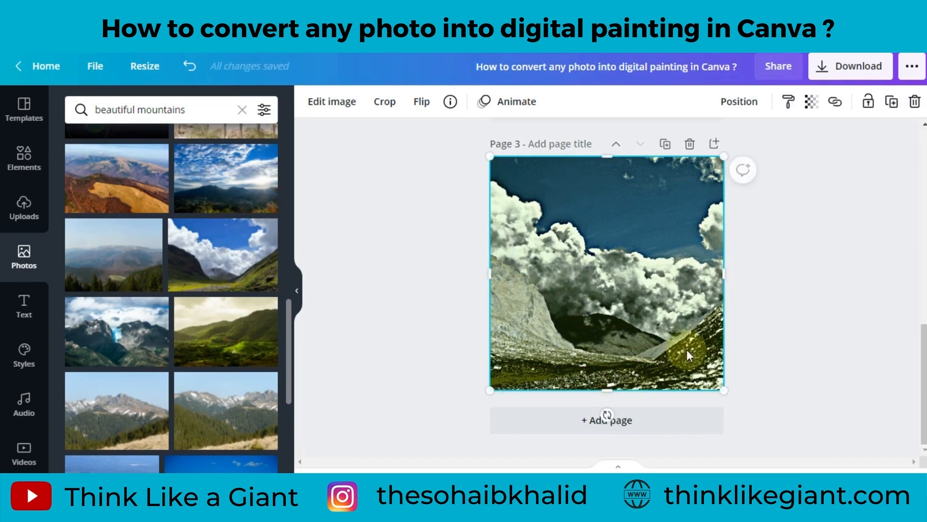
click(807, 313)
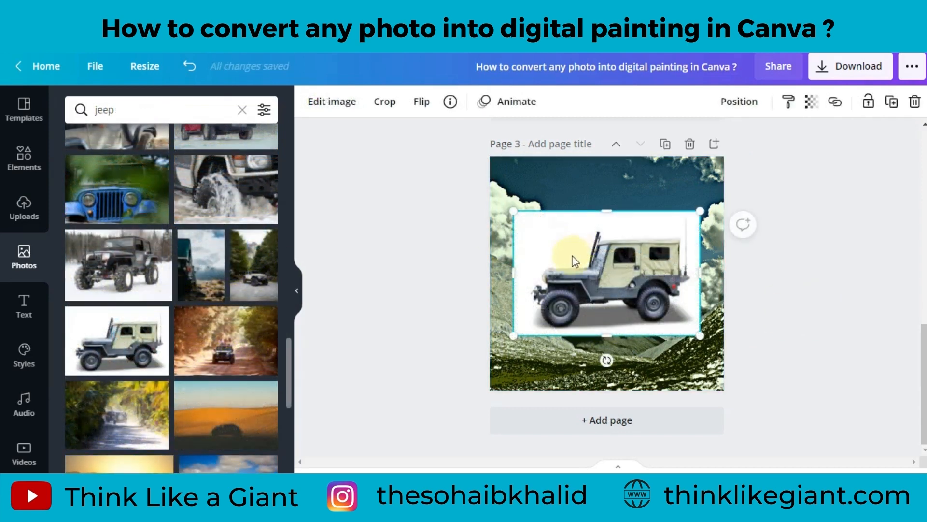
- Move the jeep photo to the page's lower-left corner and apply the Glitch effect Trace with RGB Shift amount 0 and Colorize 1
drag(581, 249, 553, 298)
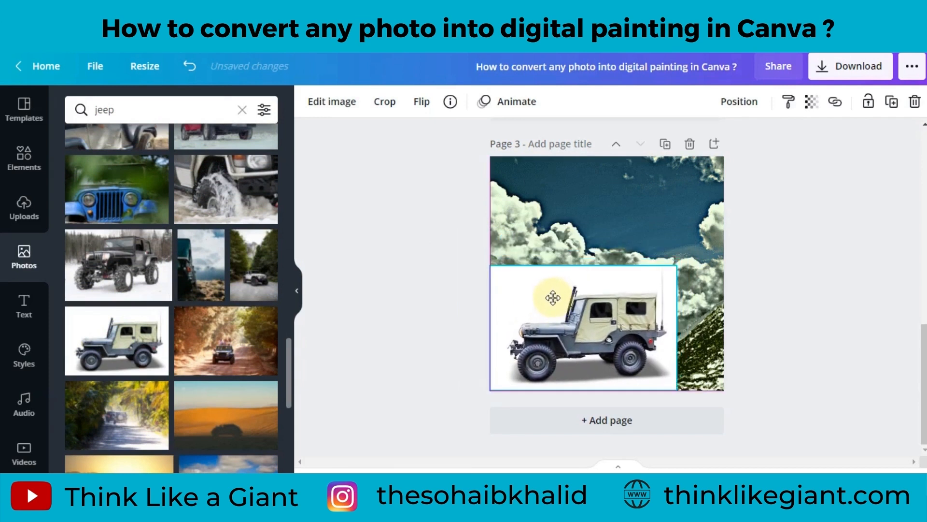
click(333, 102)
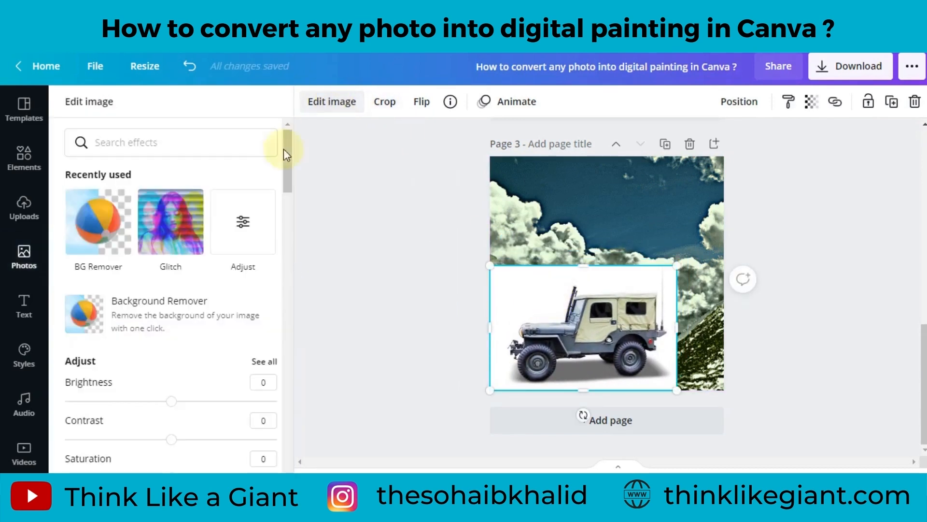
click(171, 224)
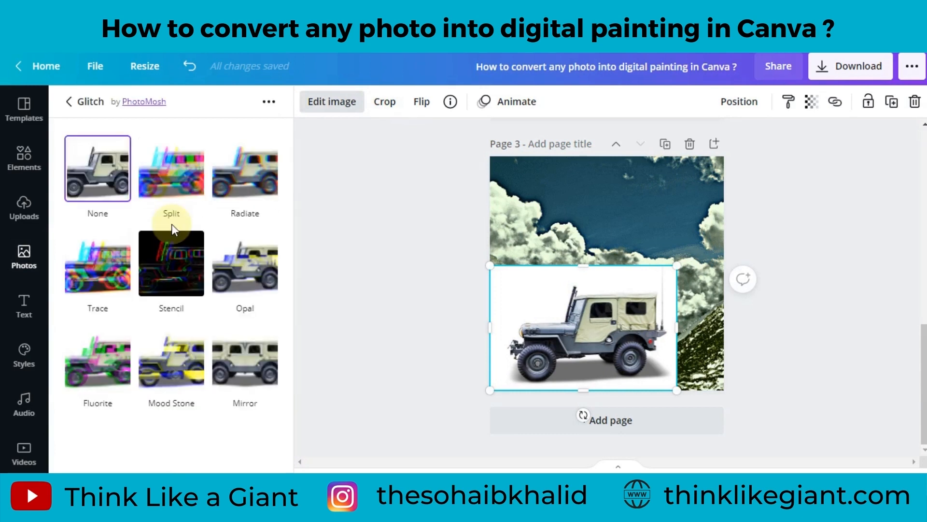
click(103, 261)
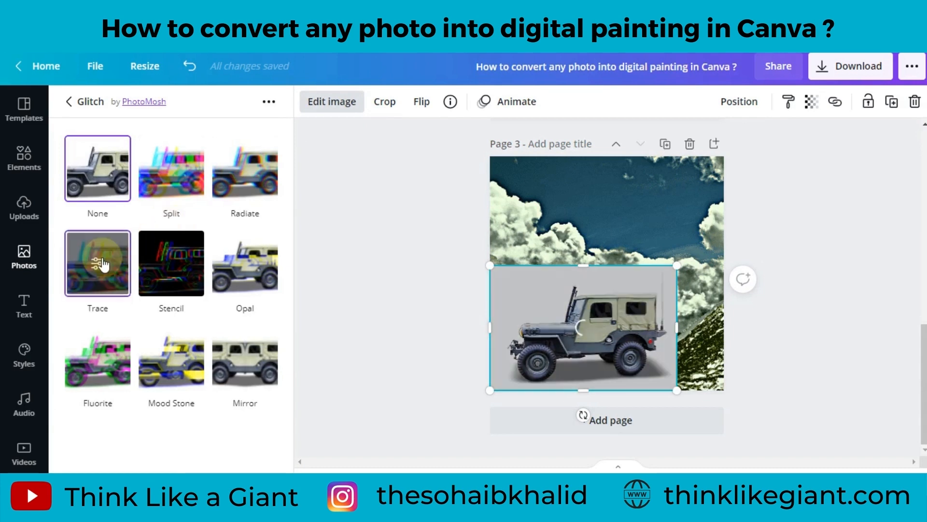
click(103, 263)
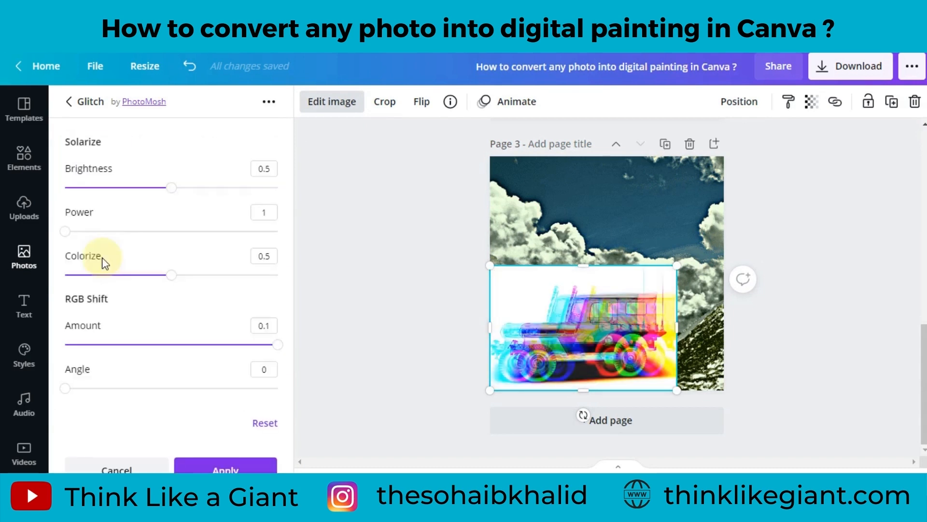
drag(279, 348, 47, 341)
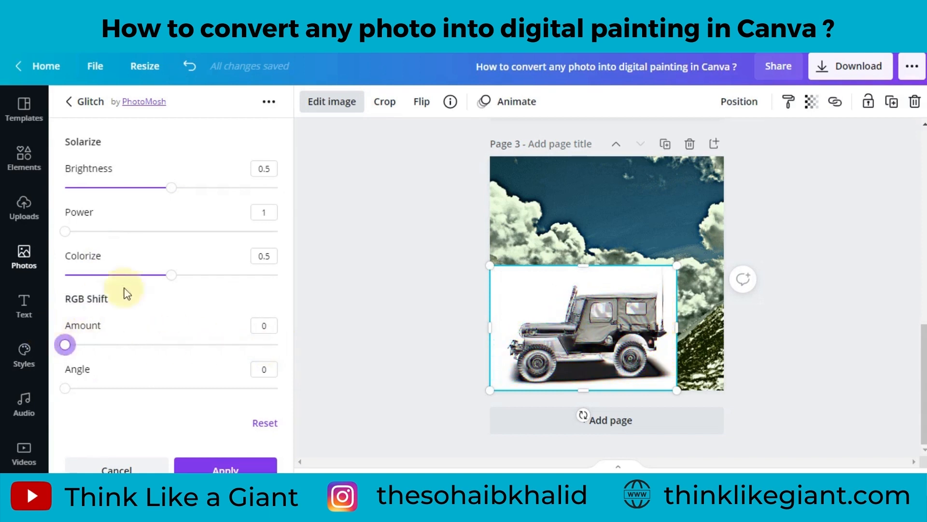
drag(172, 277, 330, 285)
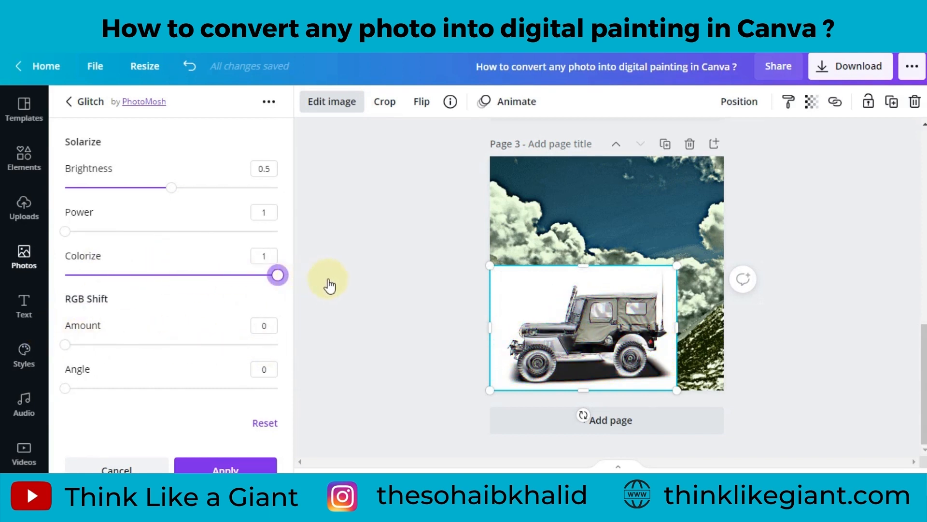
click(198, 468)
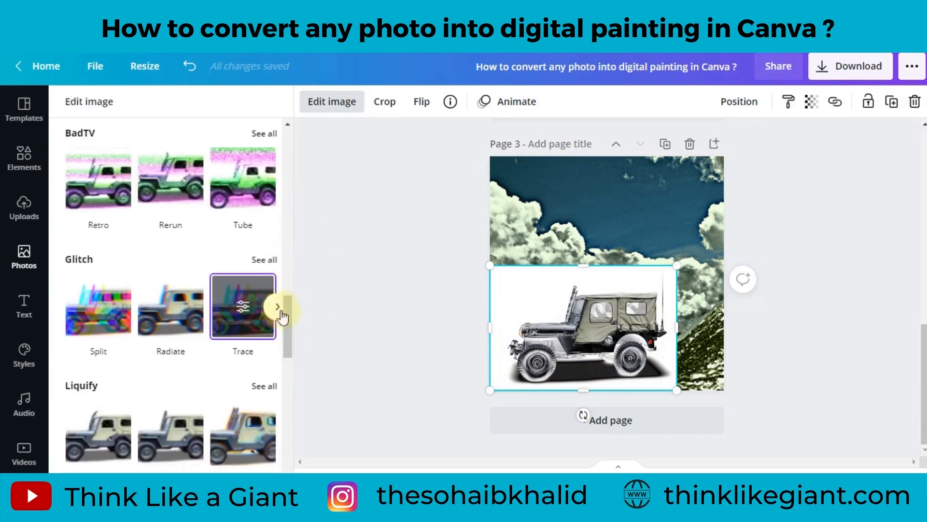
- Remove the jeep photo's background and place the scaled-down cut-out on the ground near the page's bottom edge
drag(287, 321, 287, 198)
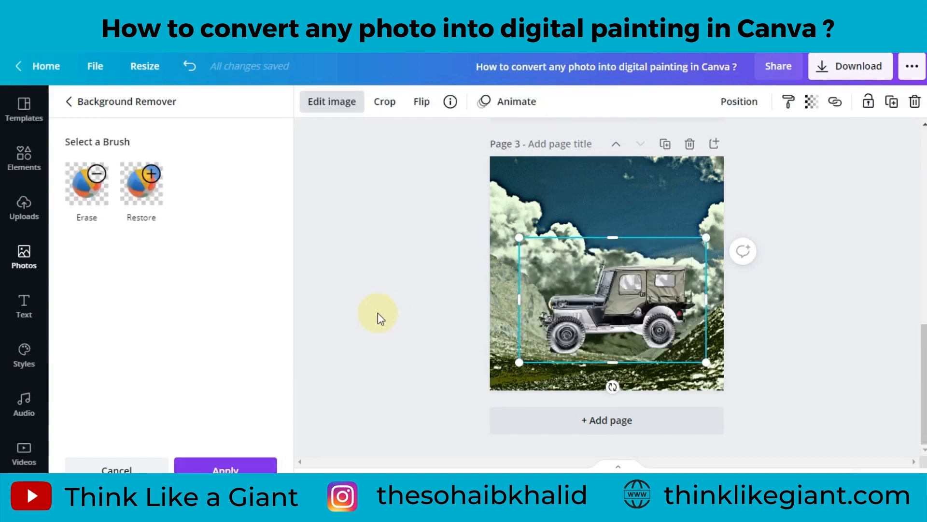
click(225, 469)
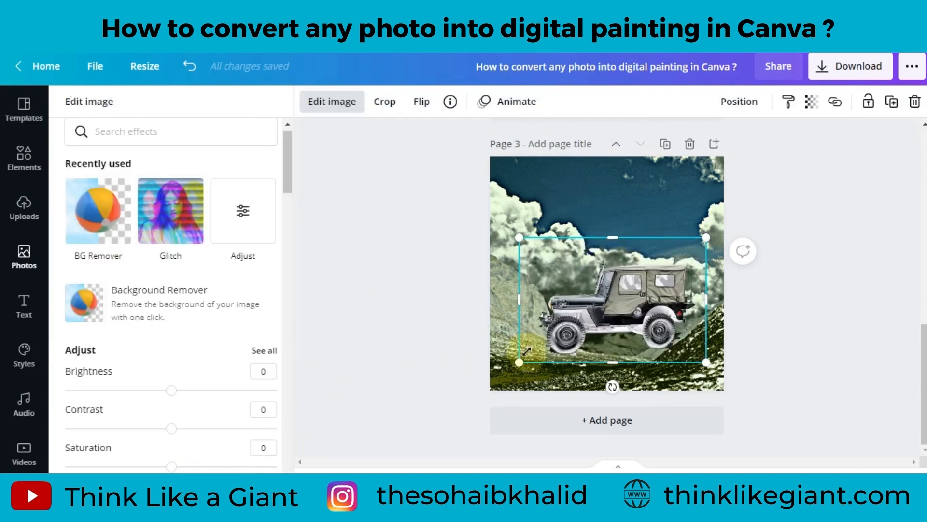
drag(708, 236, 647, 291)
drag(580, 317, 582, 336)
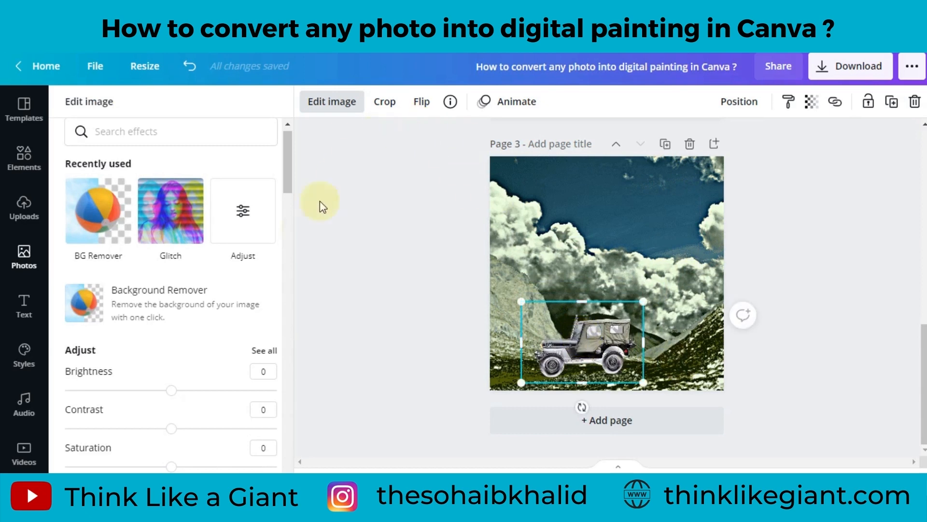
- Set the jeep cut-out's brightness to -16, contrast to 17 and saturation to 18 in the full image adjustments
click(263, 351)
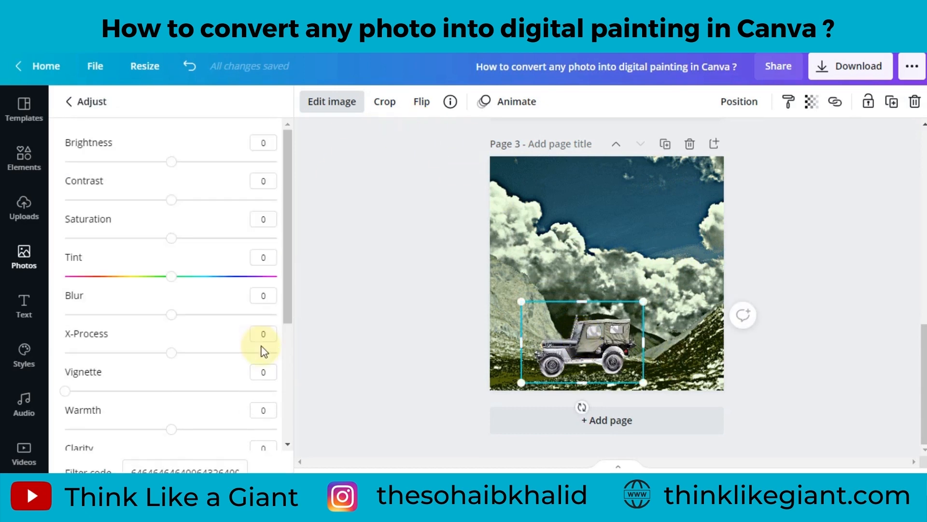
mouse_move(172, 285)
mouse_down()
mouse_move(161, 282)
mouse_move(188, 284)
mouse_move(172, 280)
mouse_up()
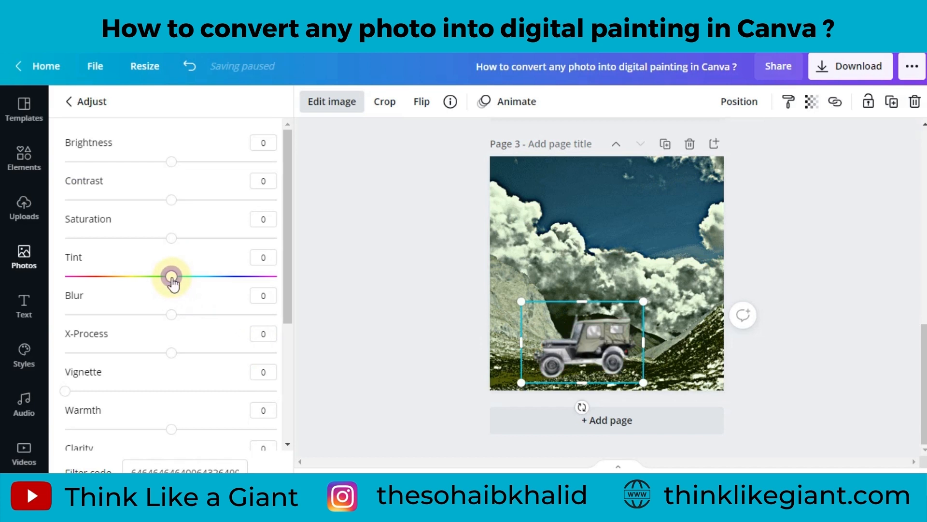
drag(170, 162, 154, 161)
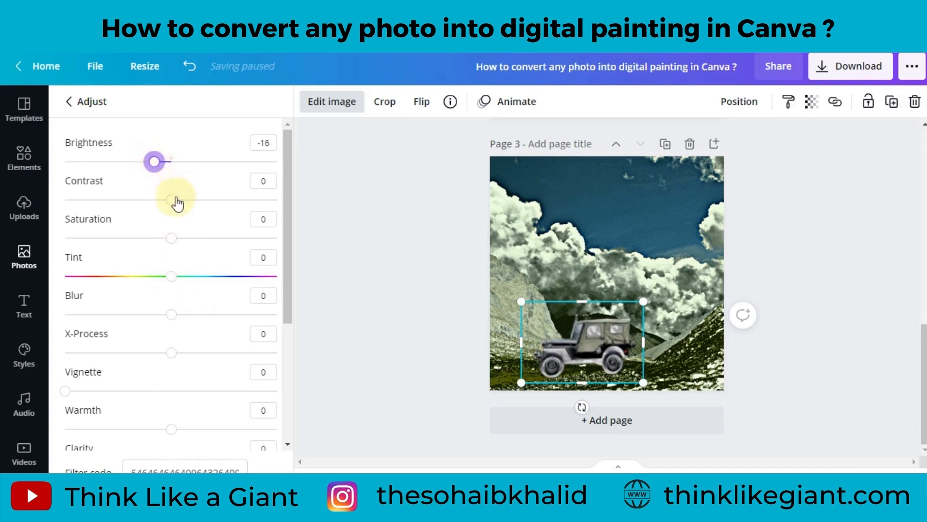
drag(171, 200, 188, 206)
drag(171, 238, 193, 249)
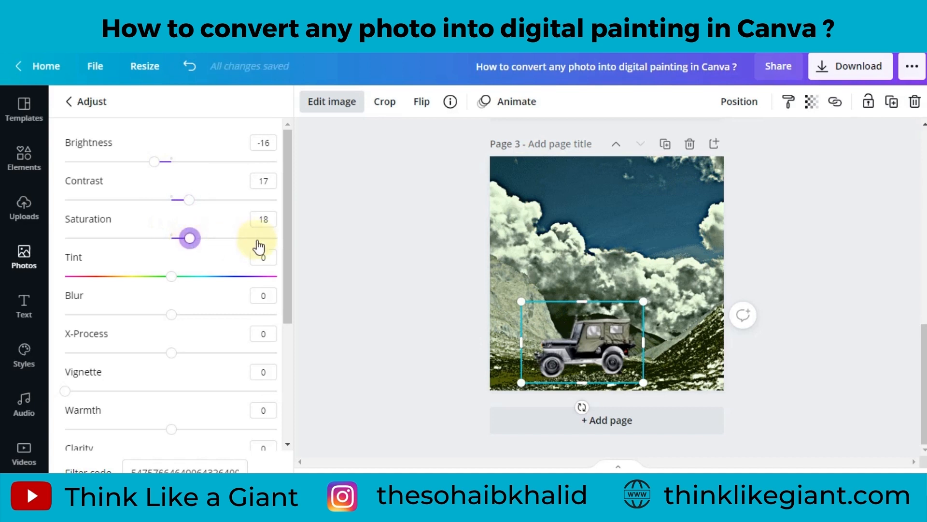
- Set the jeep cut-out's warmth to 15, clarity to 100, highlights to -33 and shadows to 59, and close the adjustments
drag(291, 244, 291, 371)
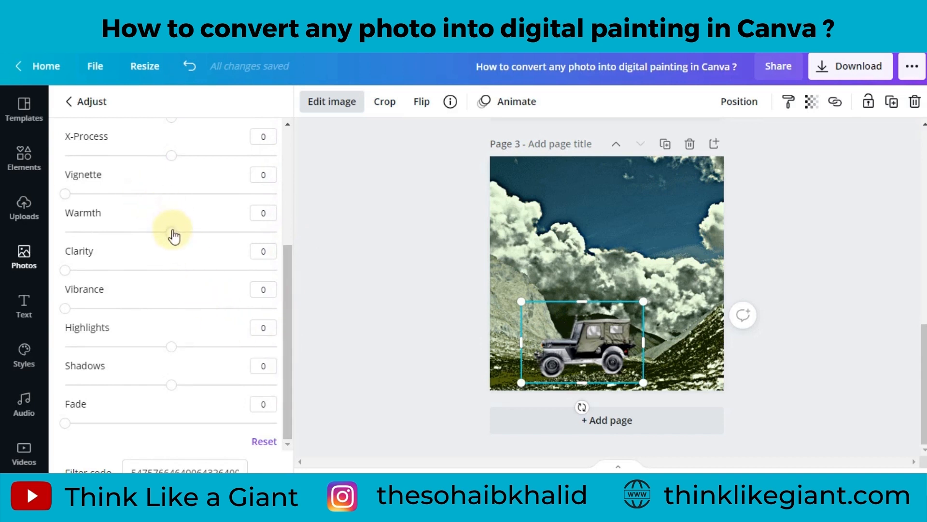
drag(179, 237, 189, 237)
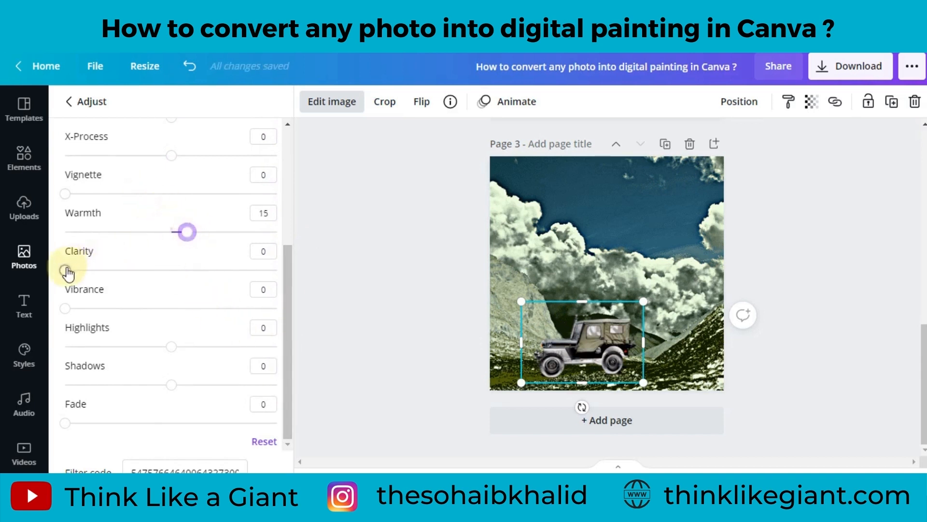
drag(68, 271, 299, 270)
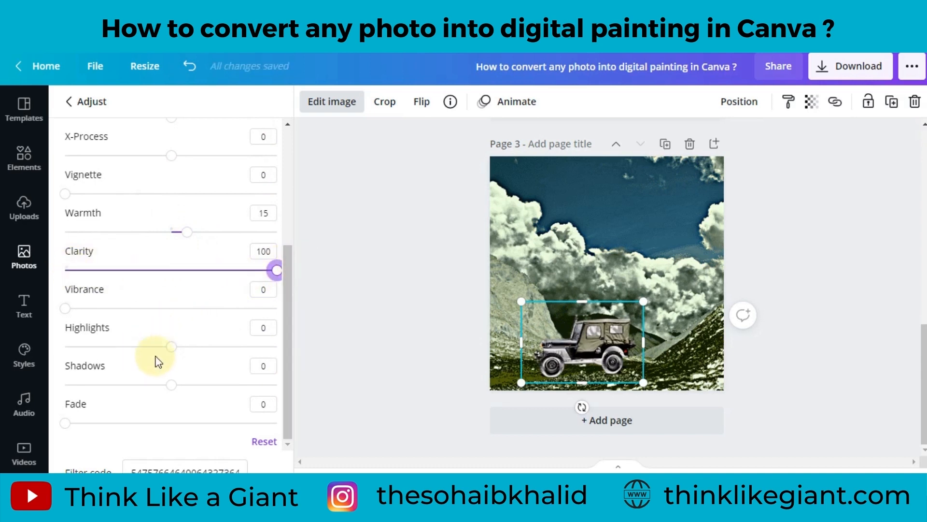
drag(174, 352, 136, 347)
drag(174, 385, 234, 385)
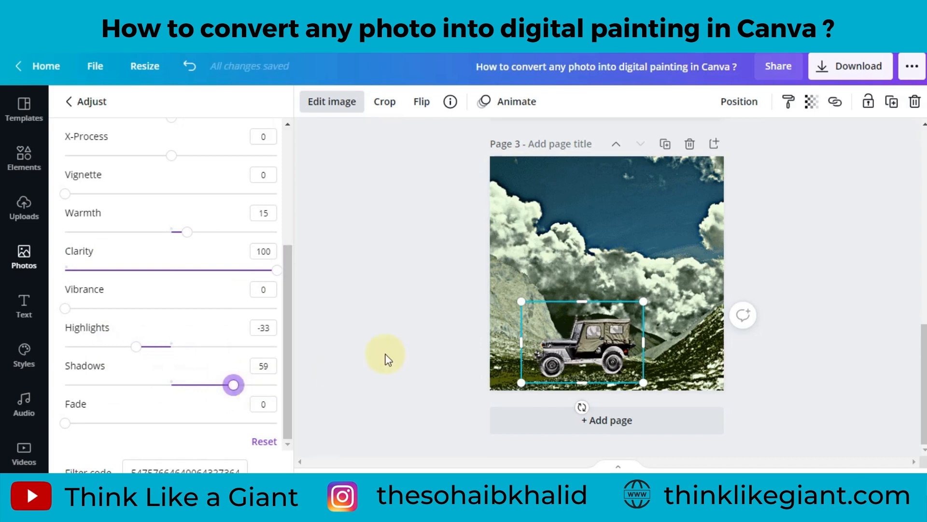
click(387, 359)
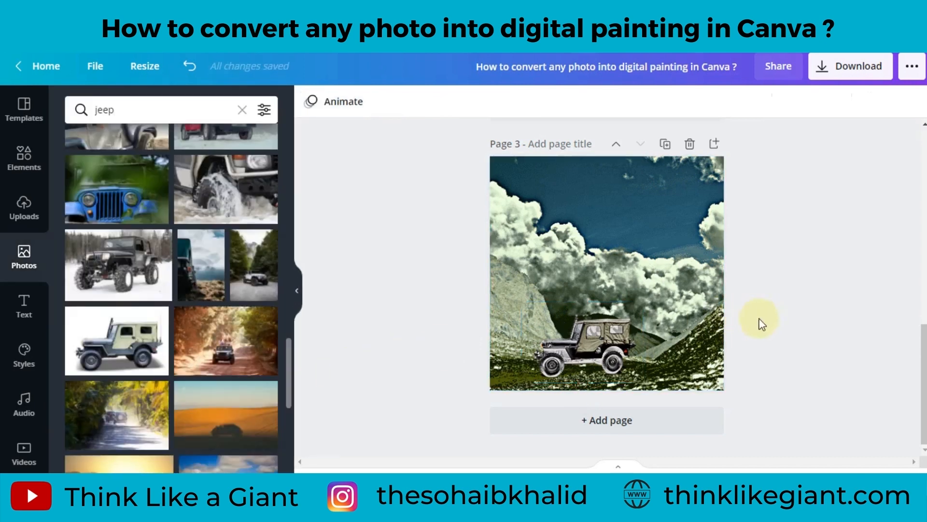
- Shift the jeep cut-out slightly to the left along the ground on page 3 and deselect it
drag(591, 345, 588, 345)
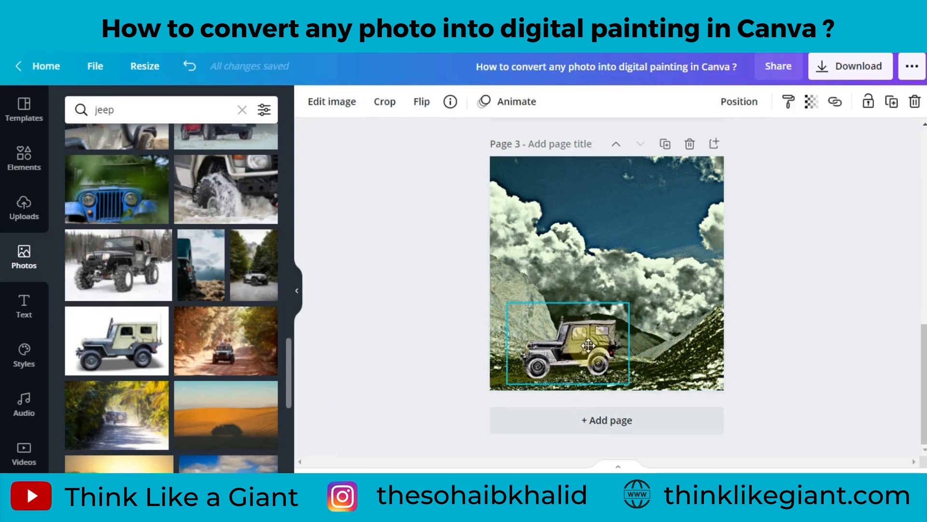
click(796, 328)
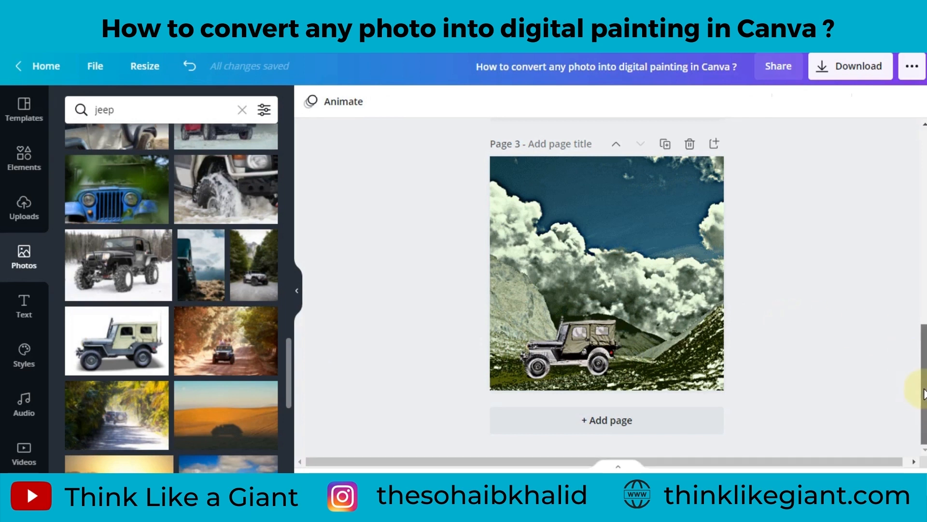
mouse_move(924, 392)
mouse_down()
mouse_move(923, 199)
mouse_move(924, 398)
mouse_up()
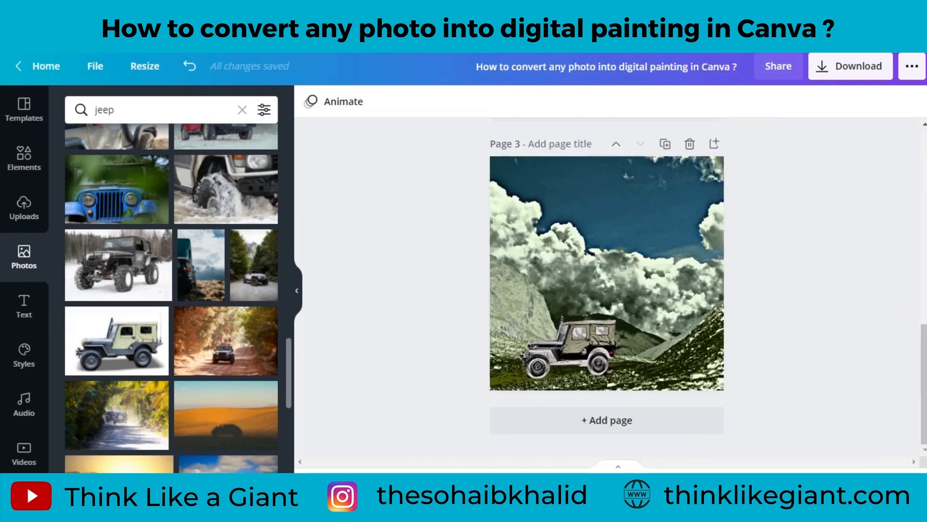